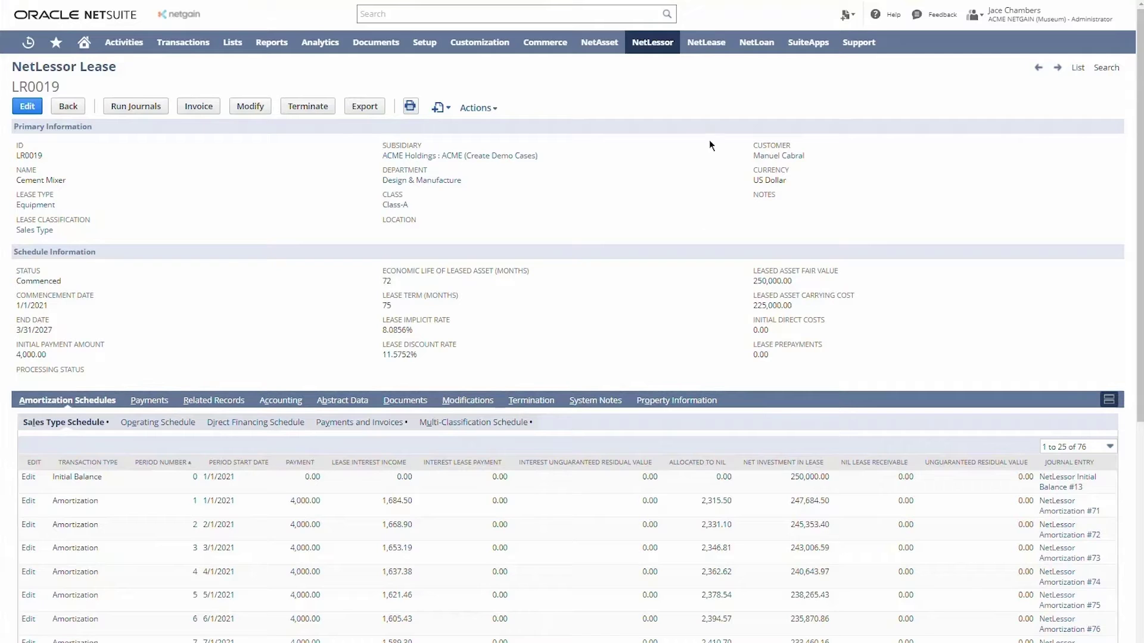
Check the payment details of the Cement Mixer lease and return to its amortization schedules.
mouse_move(648, 47)
left_click(149, 400)
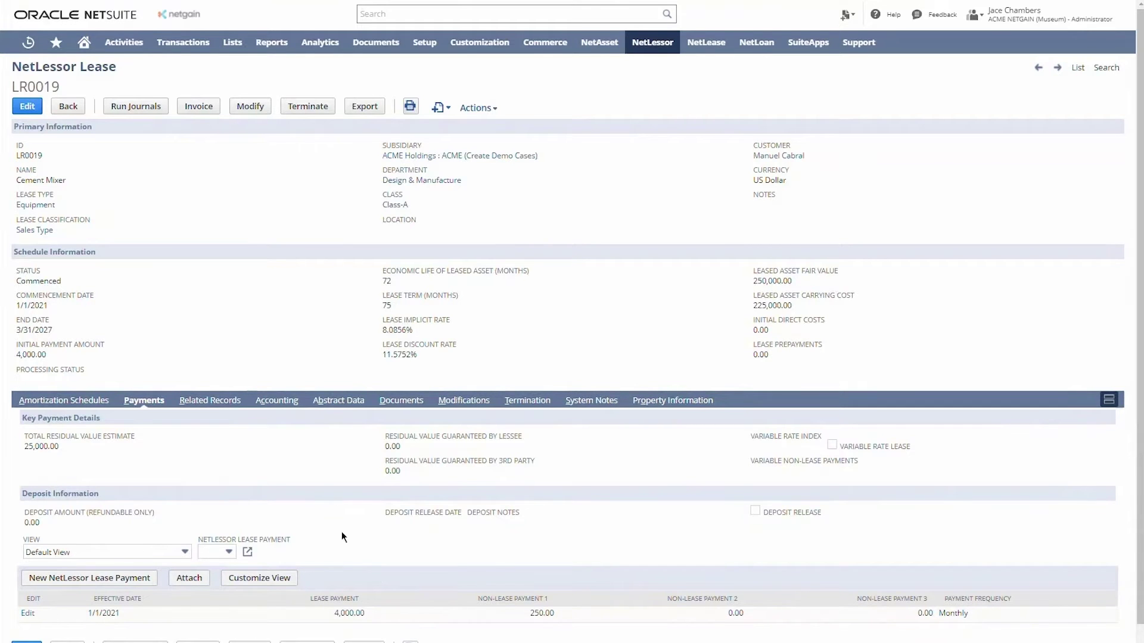
left_click(75, 405)
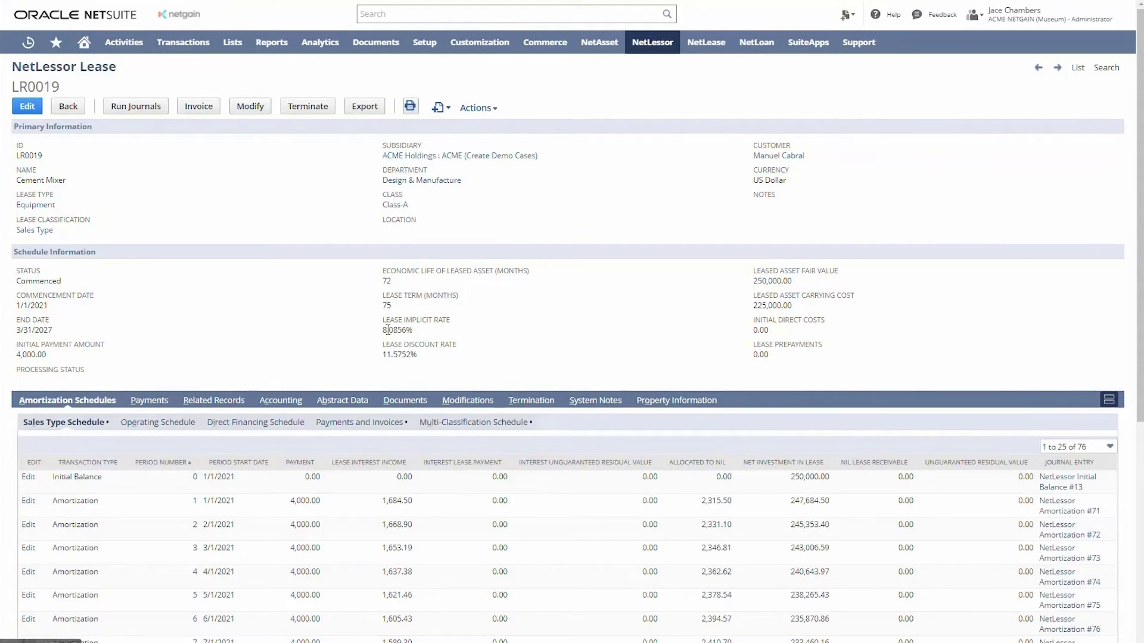
Examine the sales type amortization schedule of the Cement Mixer lease alongside its schedule information.
scroll(375, 322, "down", 4)
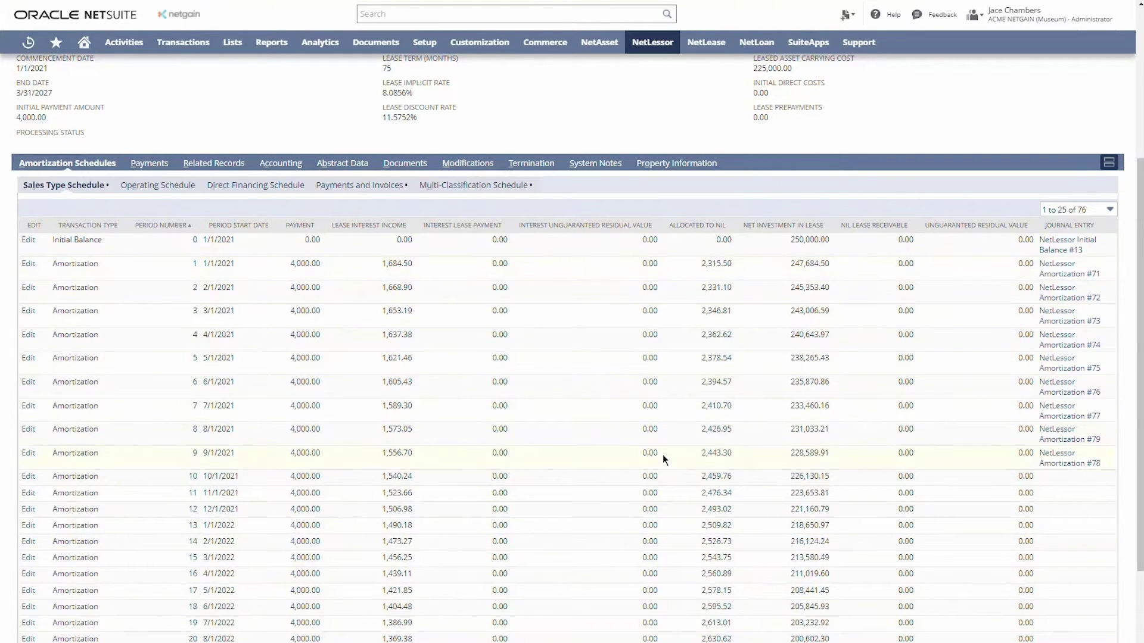
scroll(662, 455, "up", 4)
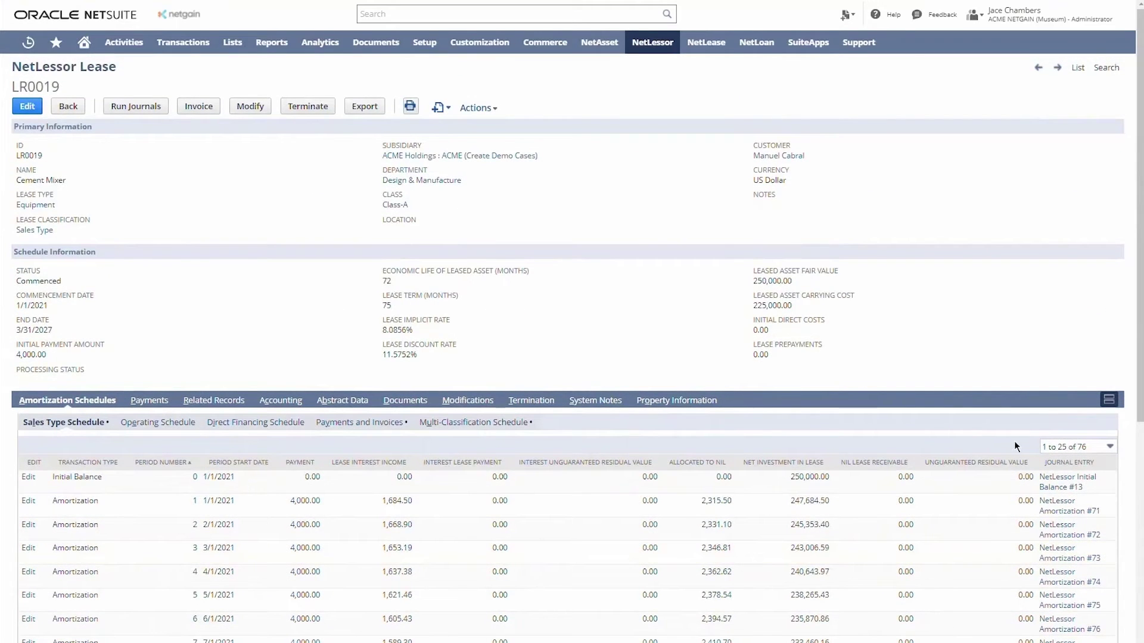
scroll(1020, 408, "down", 4)
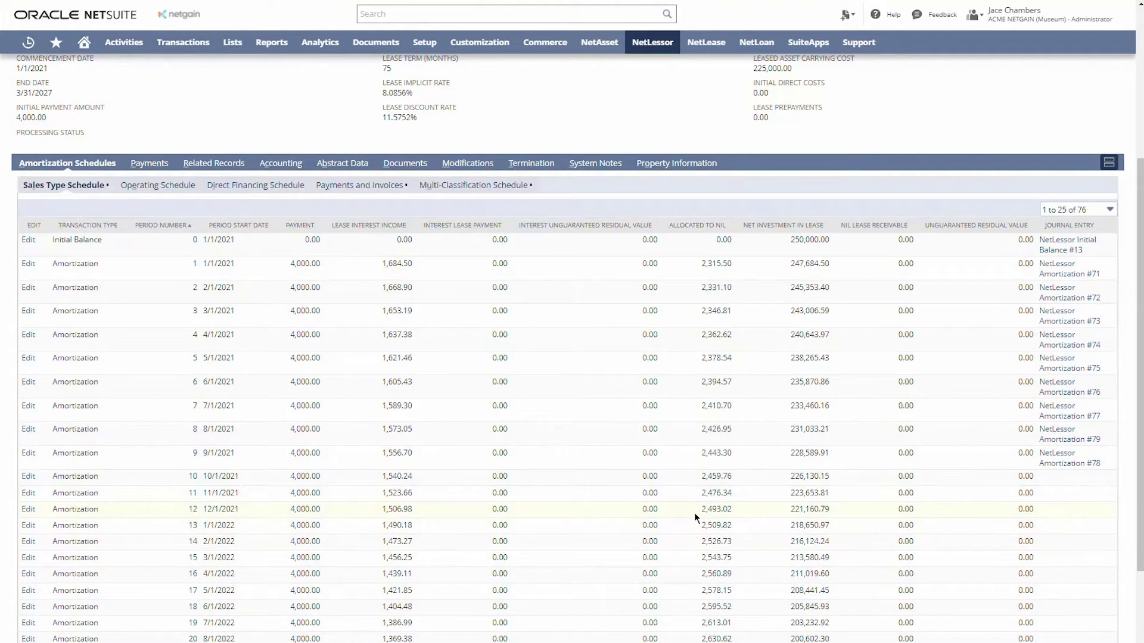
scroll(695, 513, "up", 4)
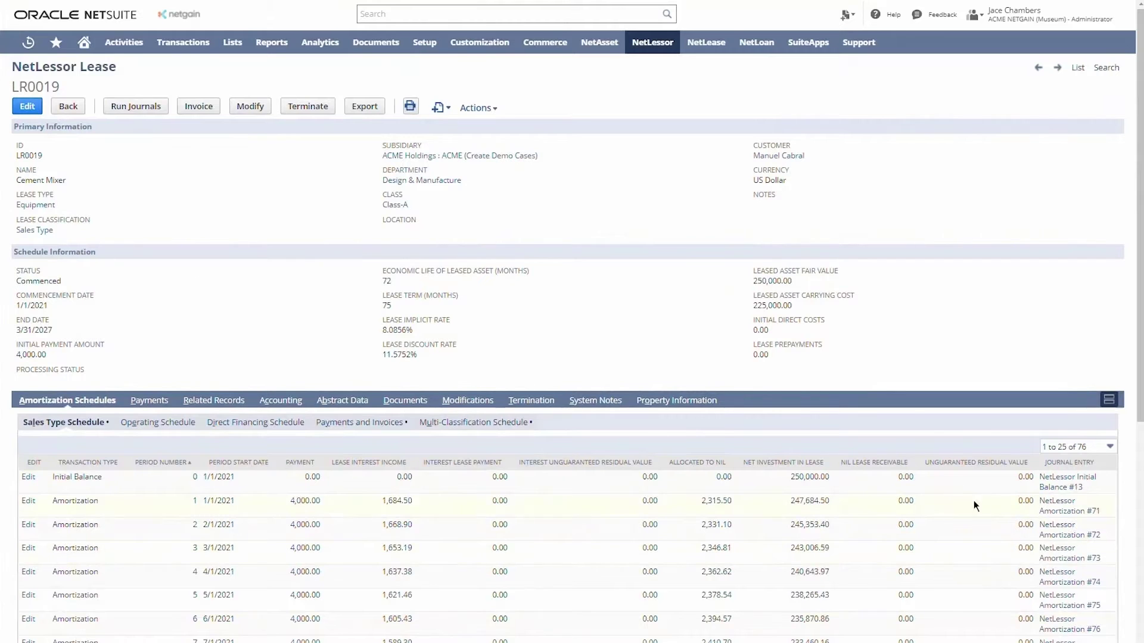
scroll(1021, 535, "down", 4)
scroll(925, 406, "up", 4)
View the monthly transaction processing options and examine the lease's initial balance and first monthly amortization journal entries.
mouse_move(652, 43)
mouse_move(689, 210)
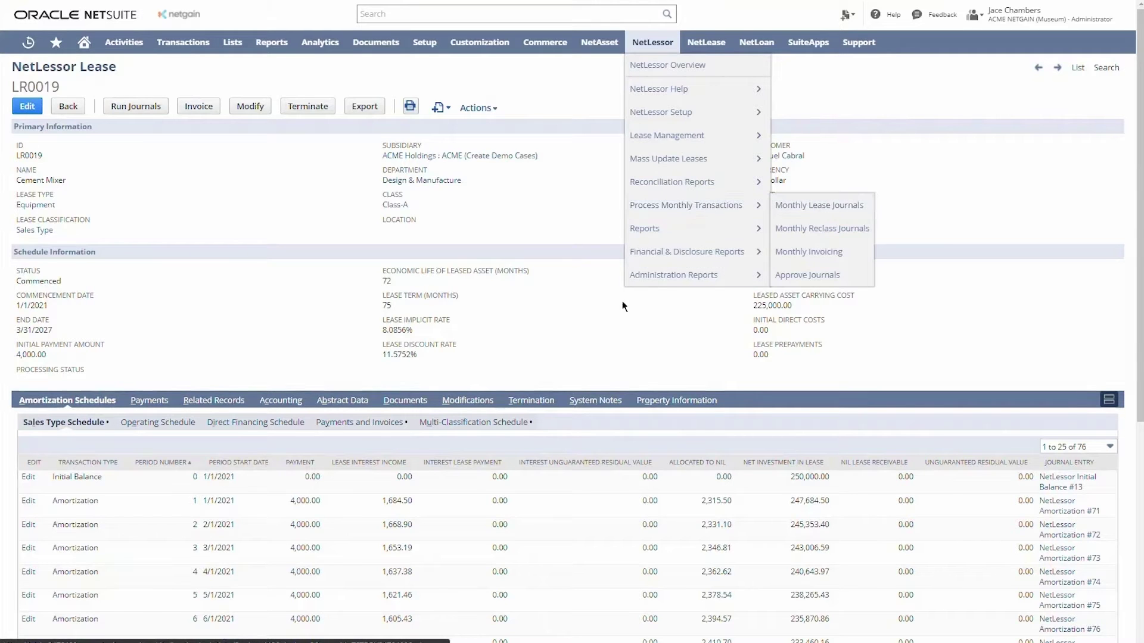
scroll(839, 252, "down", 4)
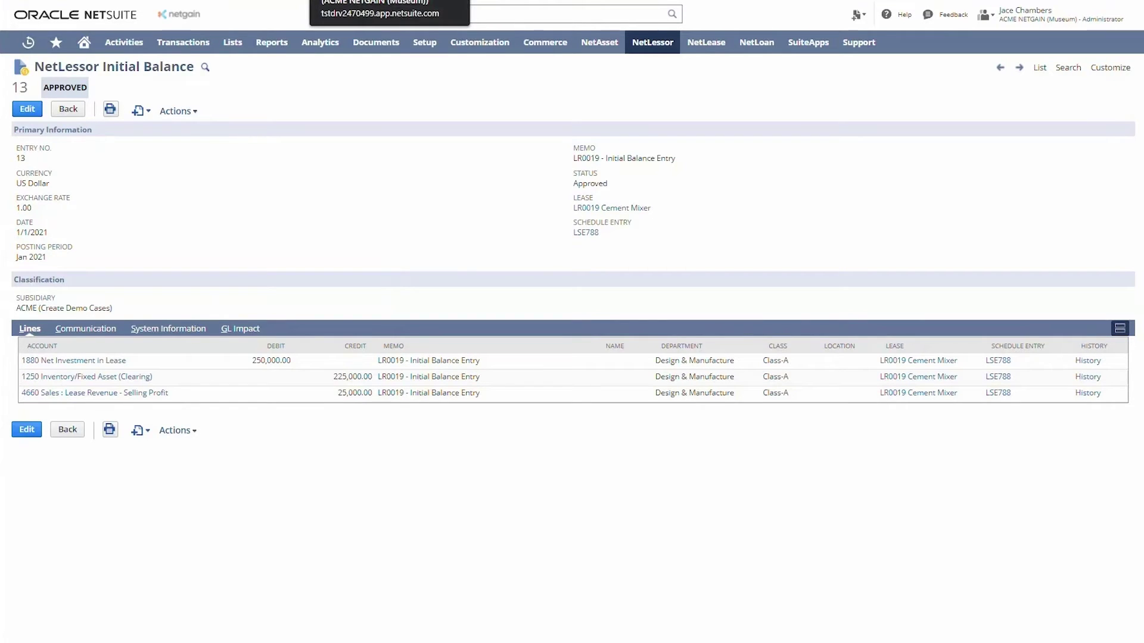
key("ctrl+Tab")
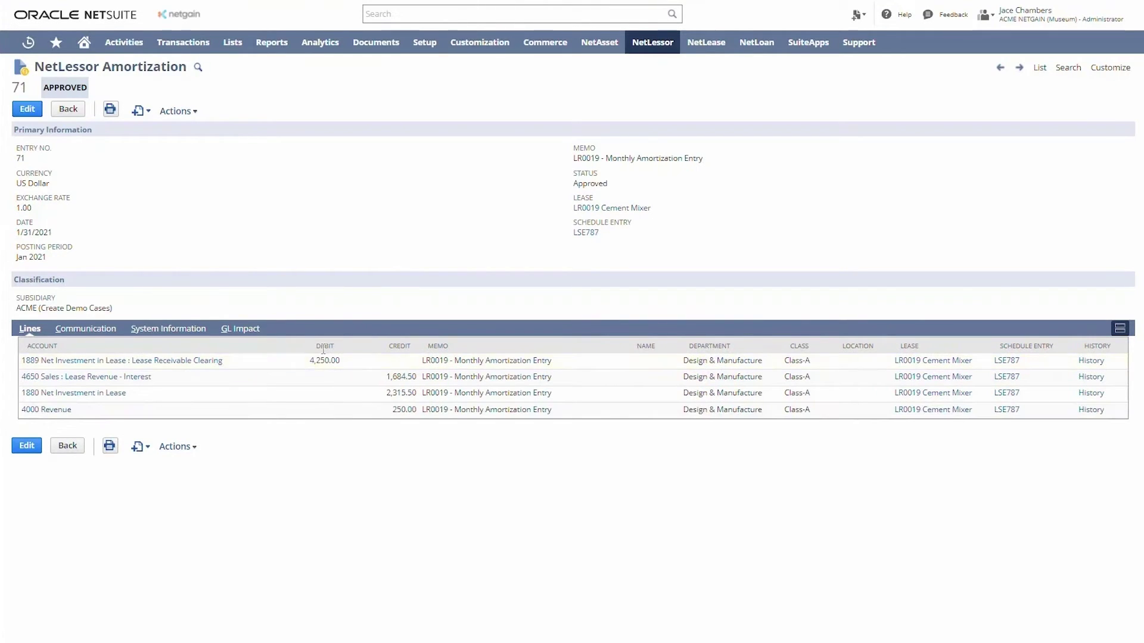
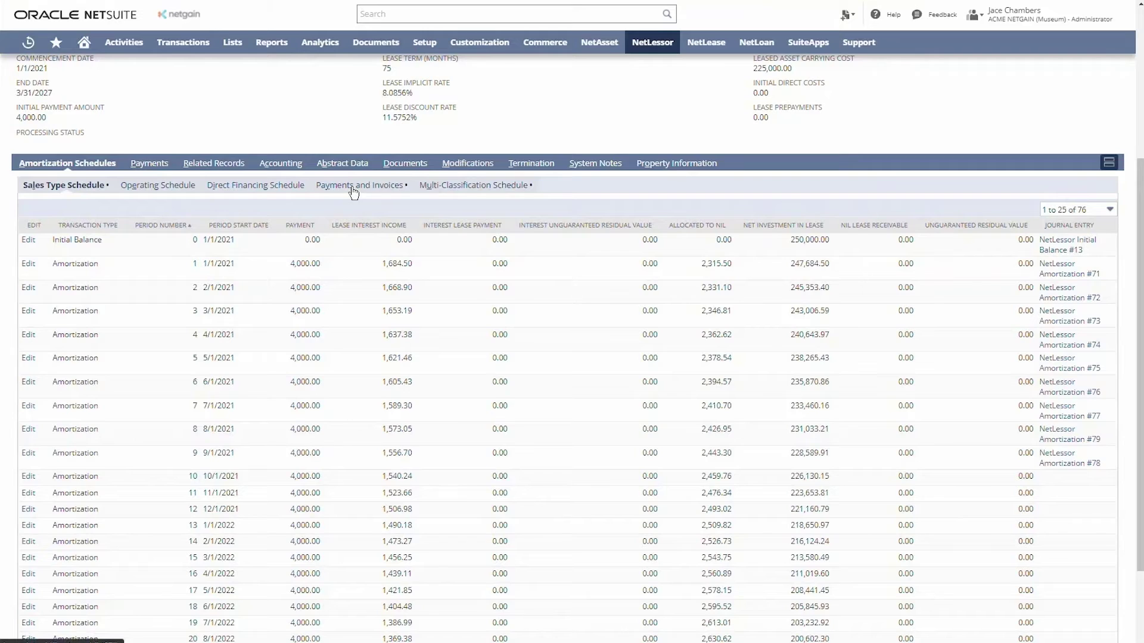
Examine the Cement Mixer lease's payments and invoices schedule, including the invoices linked to its periods.
left_click(354, 187)
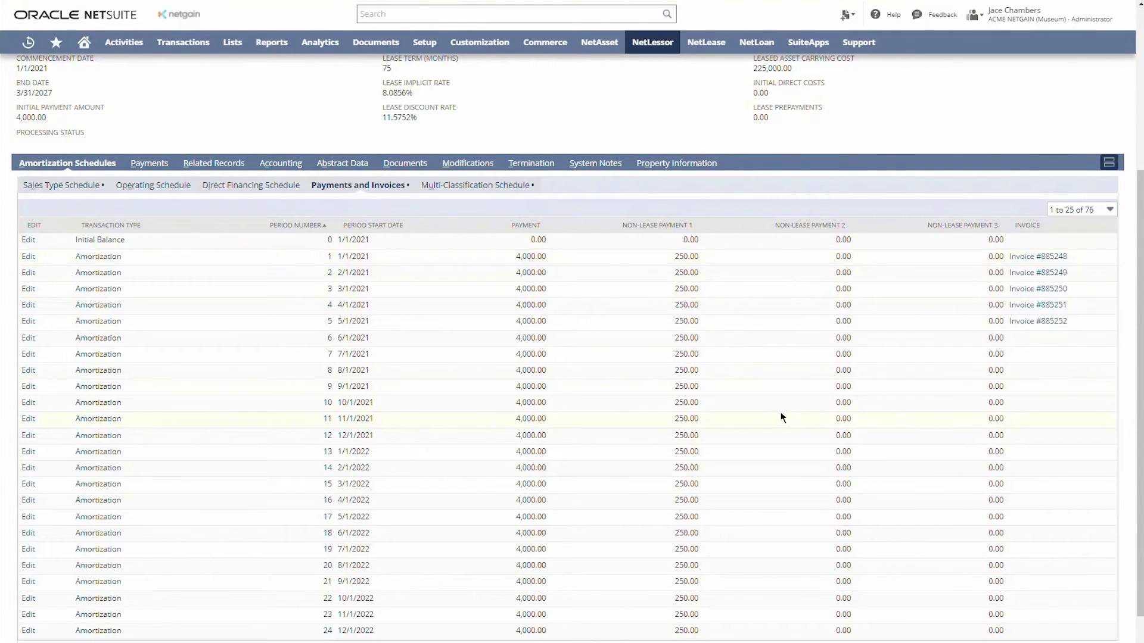
scroll(781, 414, "up", 4)
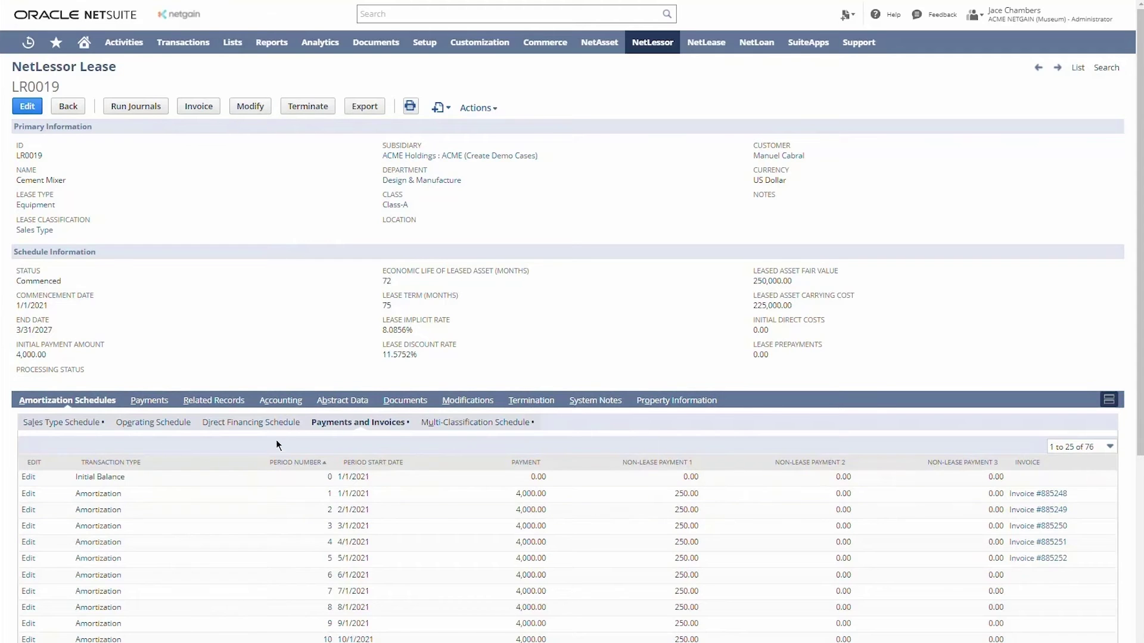
scroll(396, 439, "down", 4)
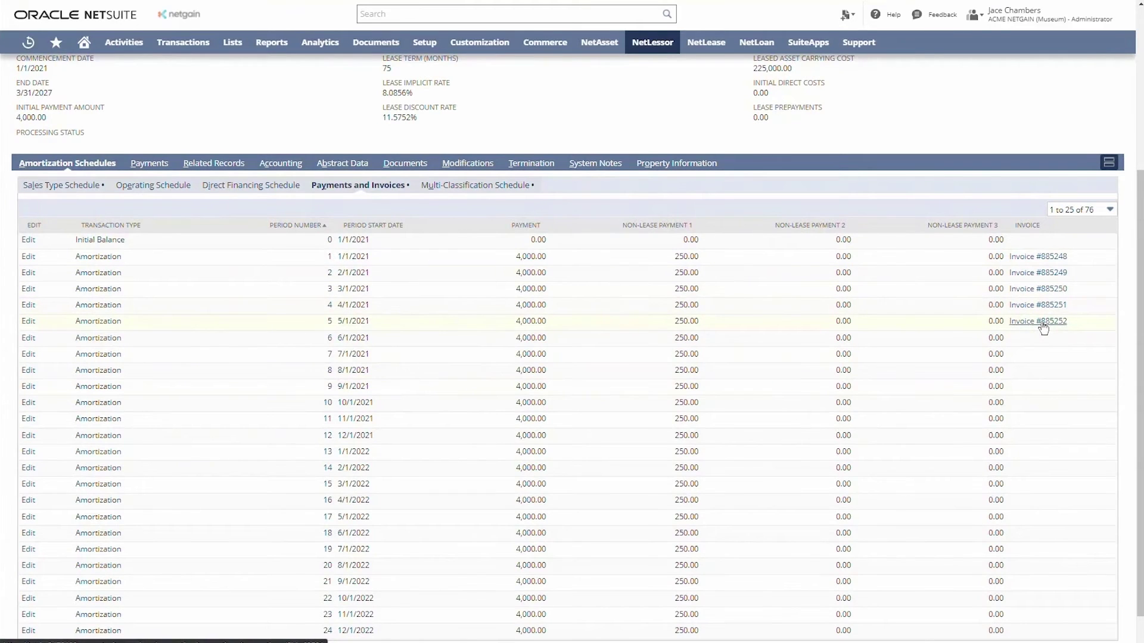
mouse_move(1043, 327)
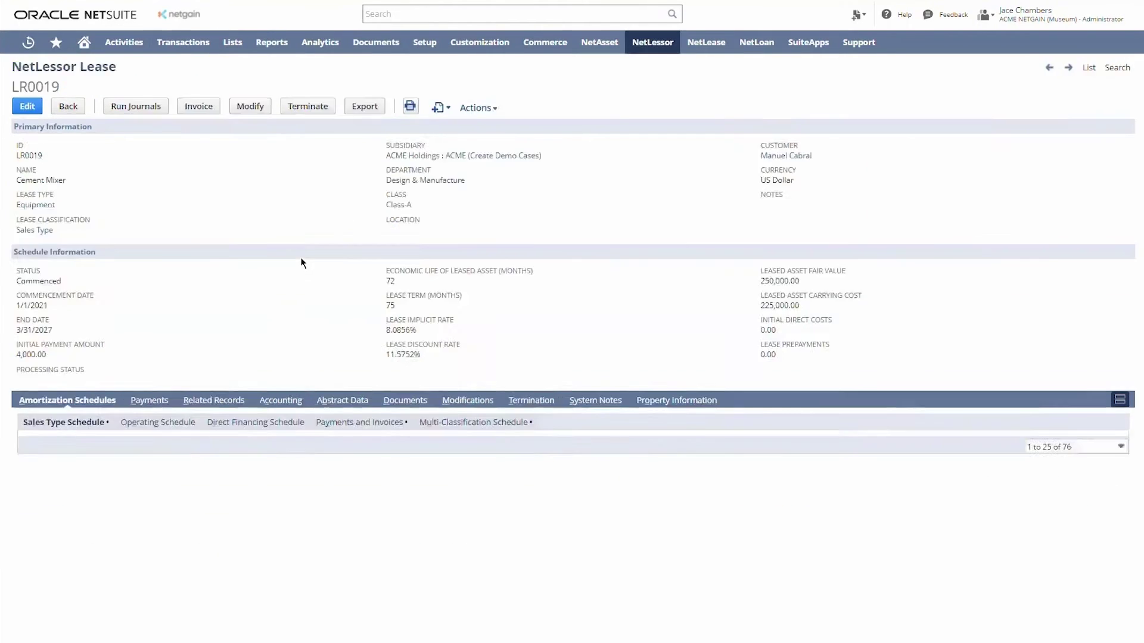
scroll(304, 263, "down", 4)
scroll(536, 407, "up", 4)
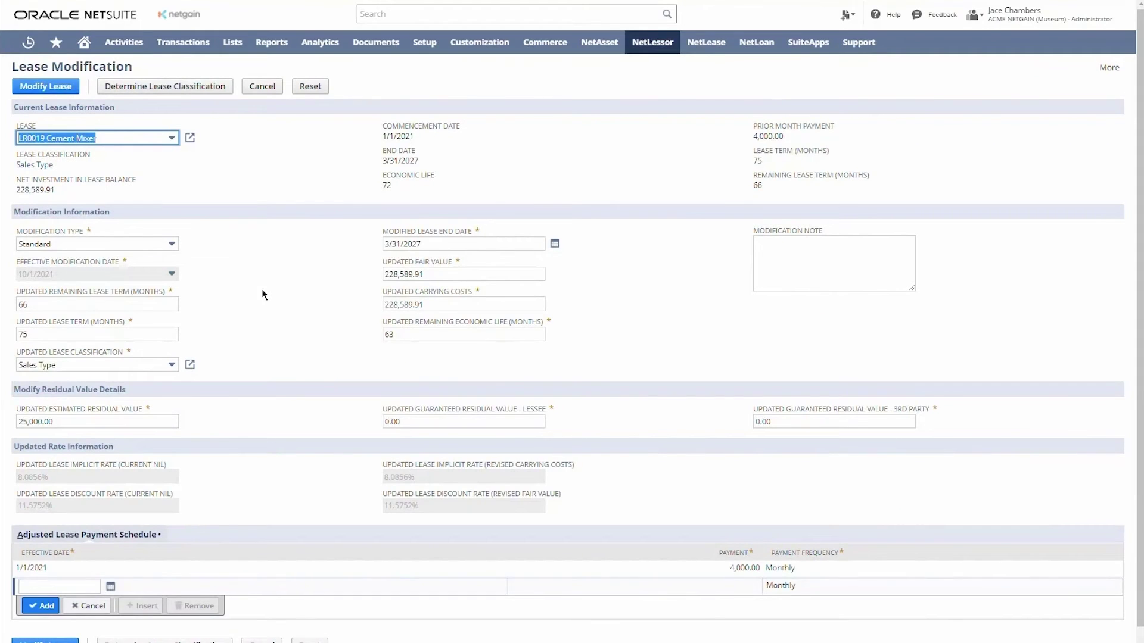
Try the Non-Lease Payment modification type for the Cement Mixer lease and view its adjusted non-lease payment schedule.
left_click(143, 245)
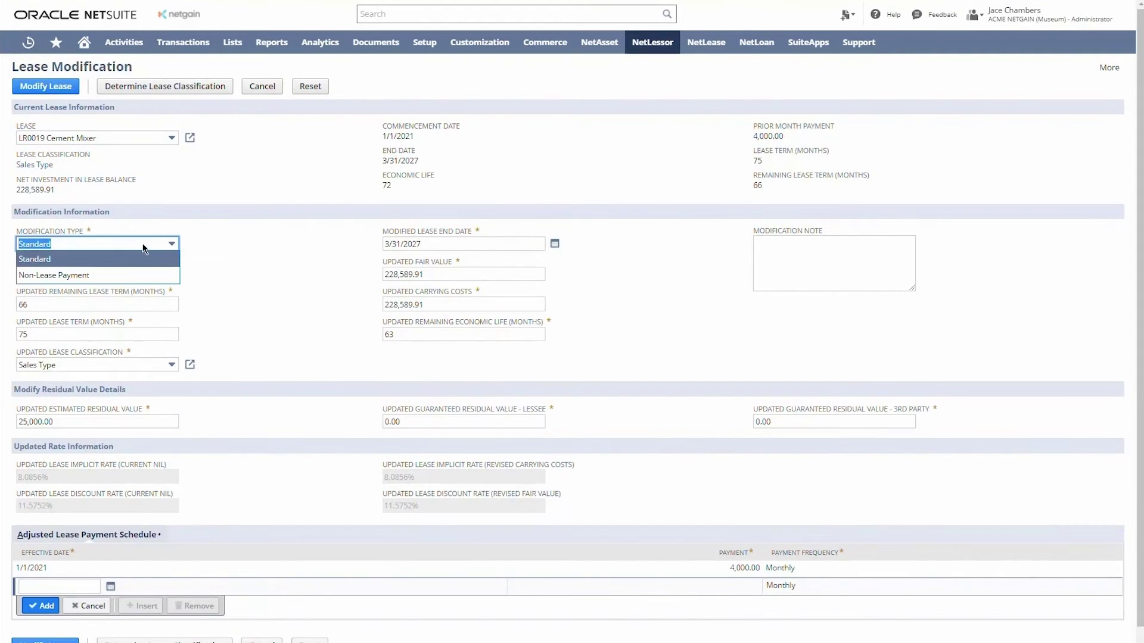
left_click(83, 276)
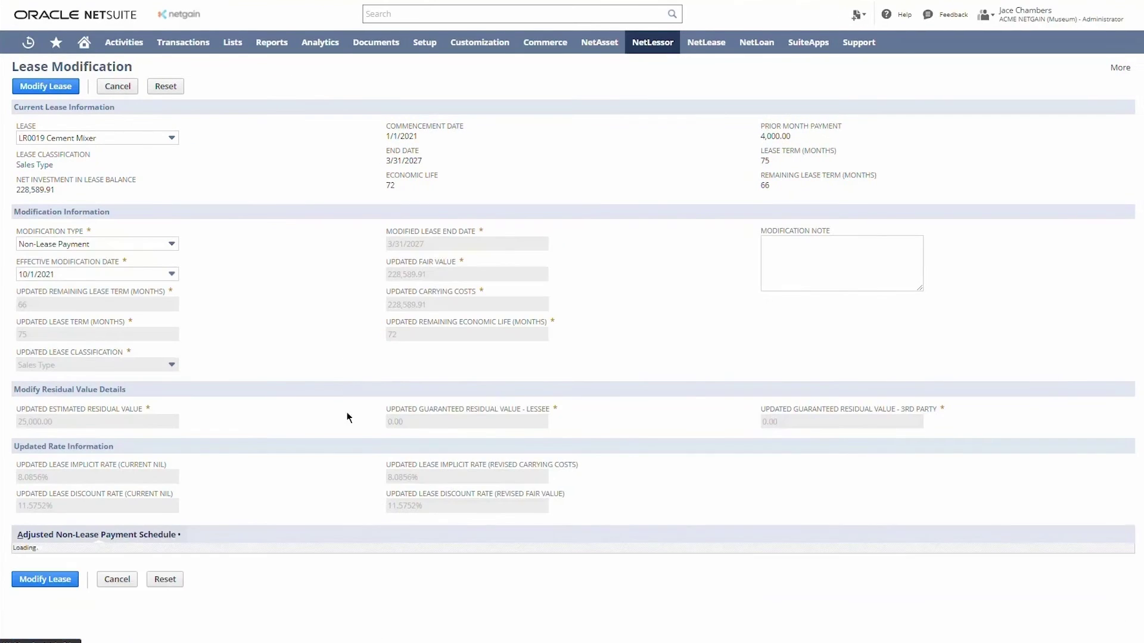
scroll(537, 551, "down", 1)
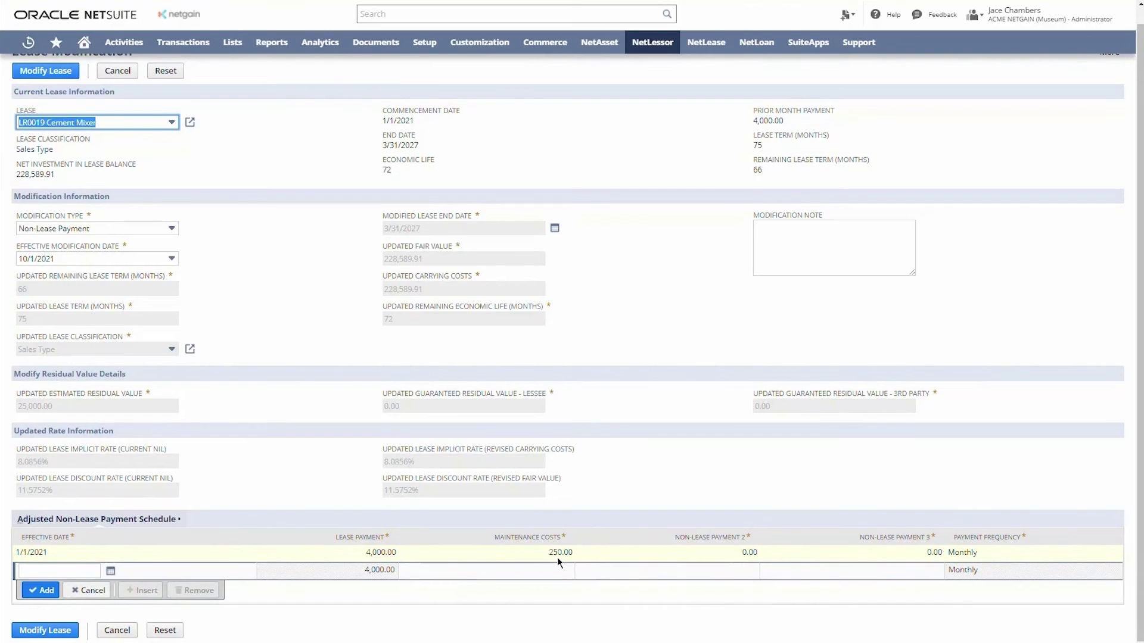
Set the modification type to Standard and the updated remaining lease term to 72 months.
left_click(109, 229)
left_click(109, 240)
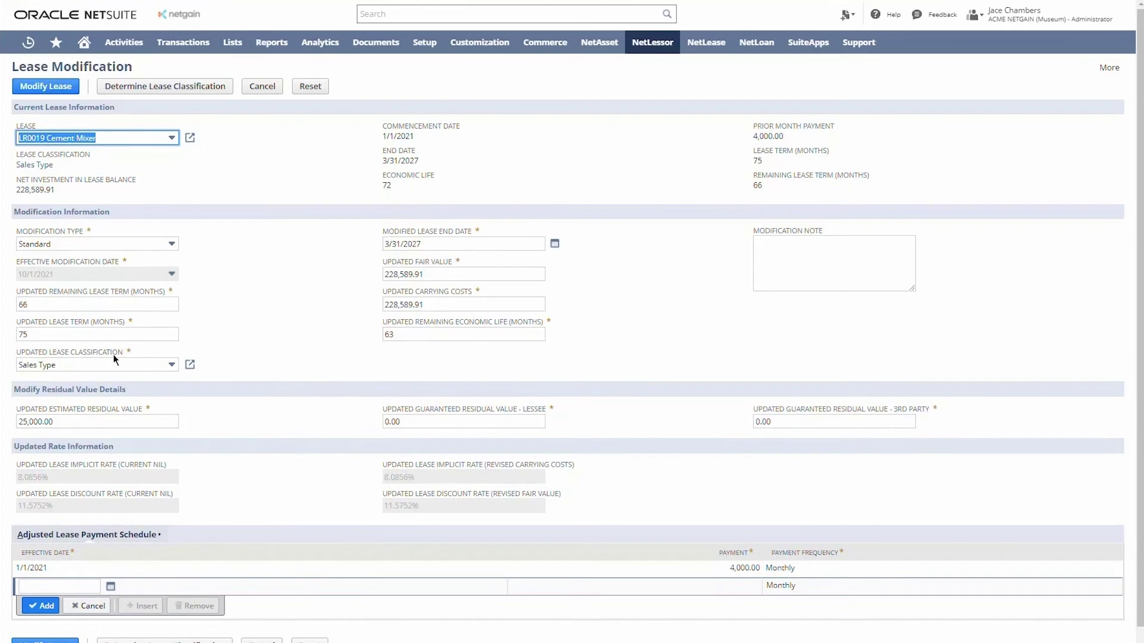
double_click(36, 304)
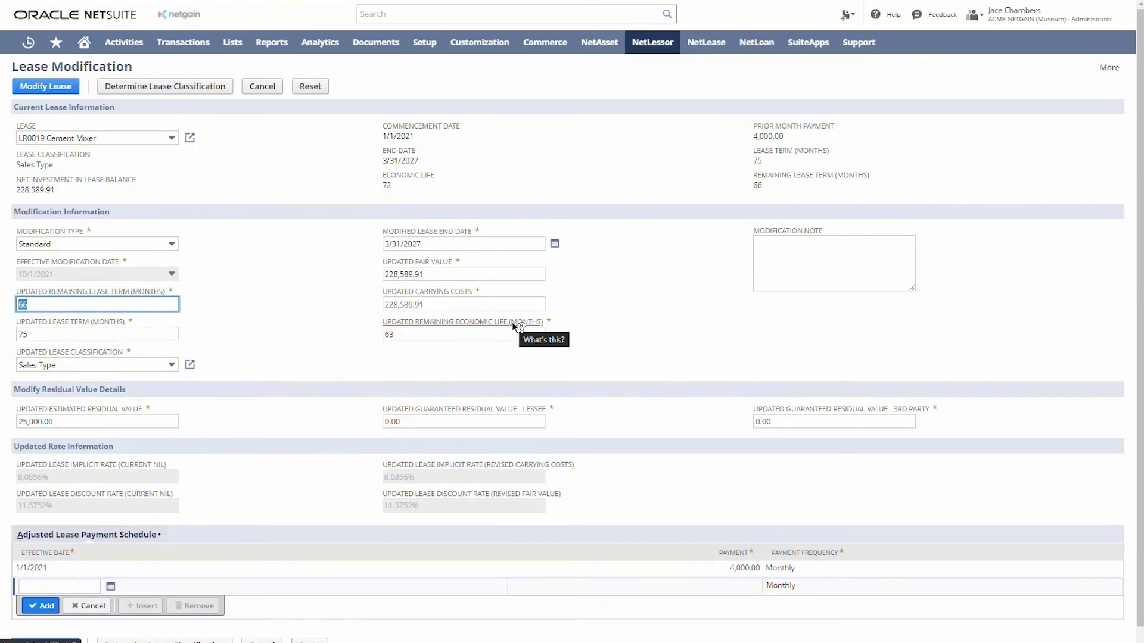
type("72")
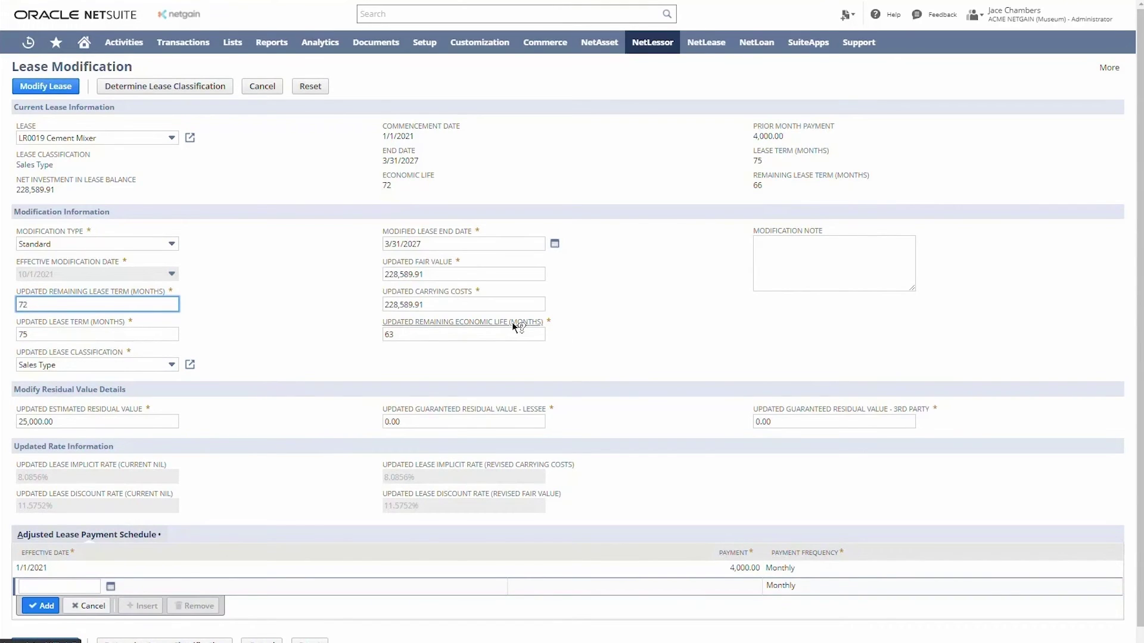
key("Tab")
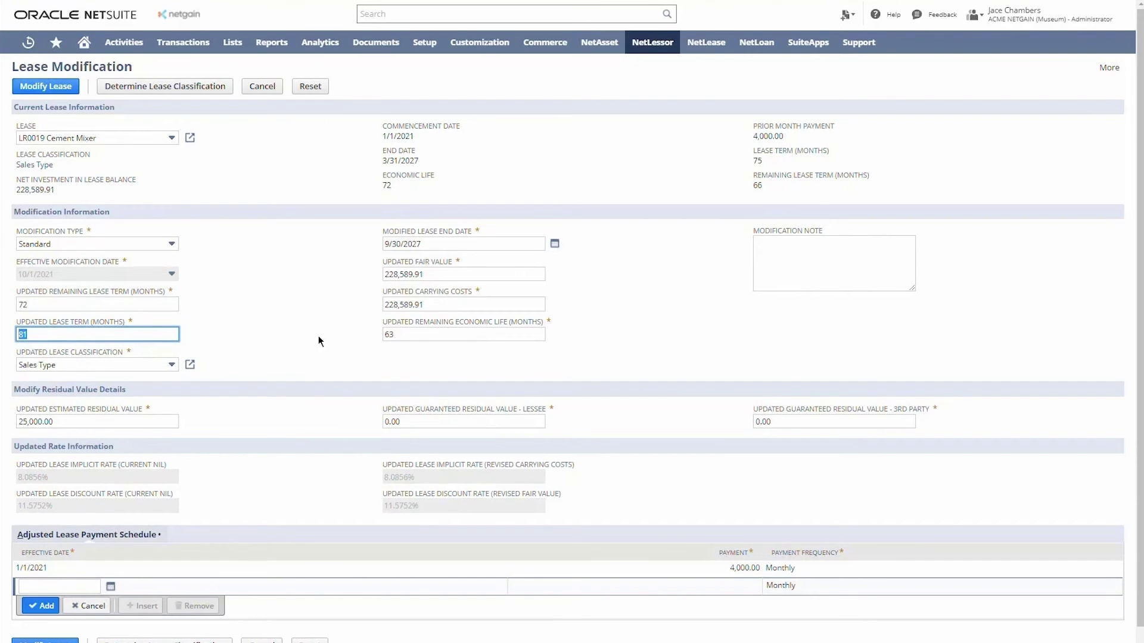
Determine the lease classification for the updated terms and apply the modification to the lease.
left_click(199, 115)
left_click(186, 88)
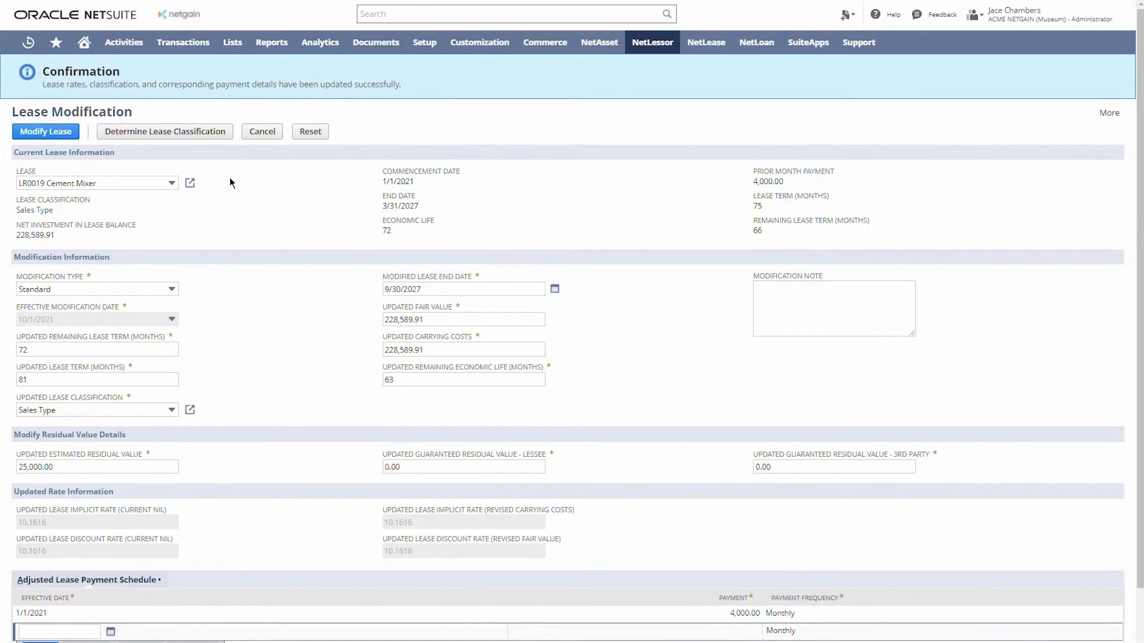
left_click(53, 133)
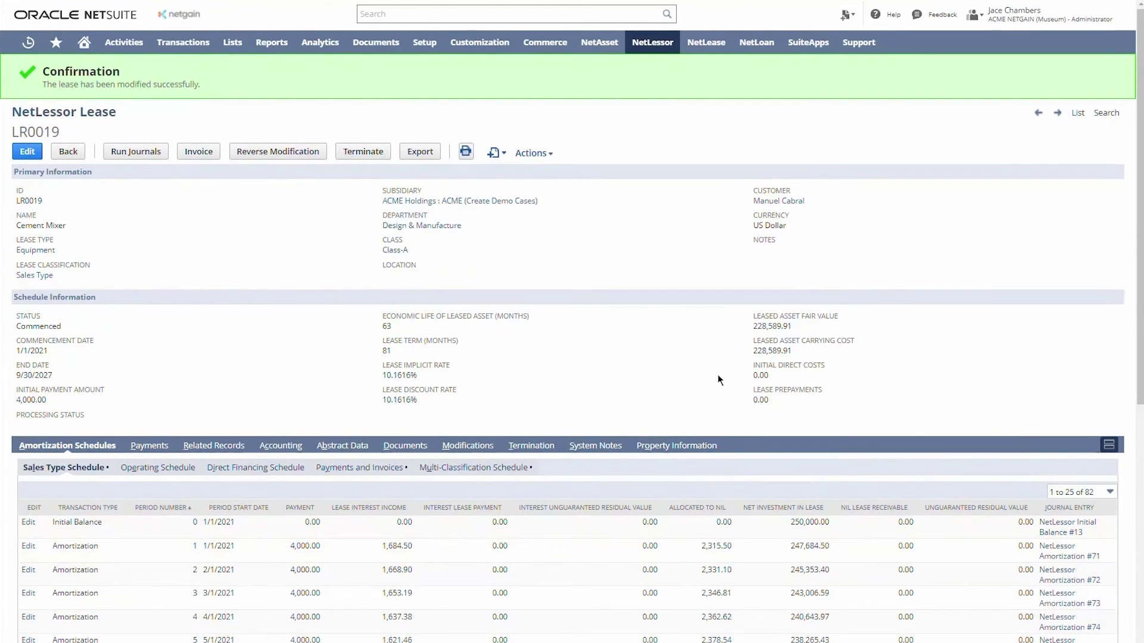
Review the modified lease's sales type schedule, viewing rows 76 to 82 and returning to rows 1 to 25.
scroll(610, 367, "down", 4)
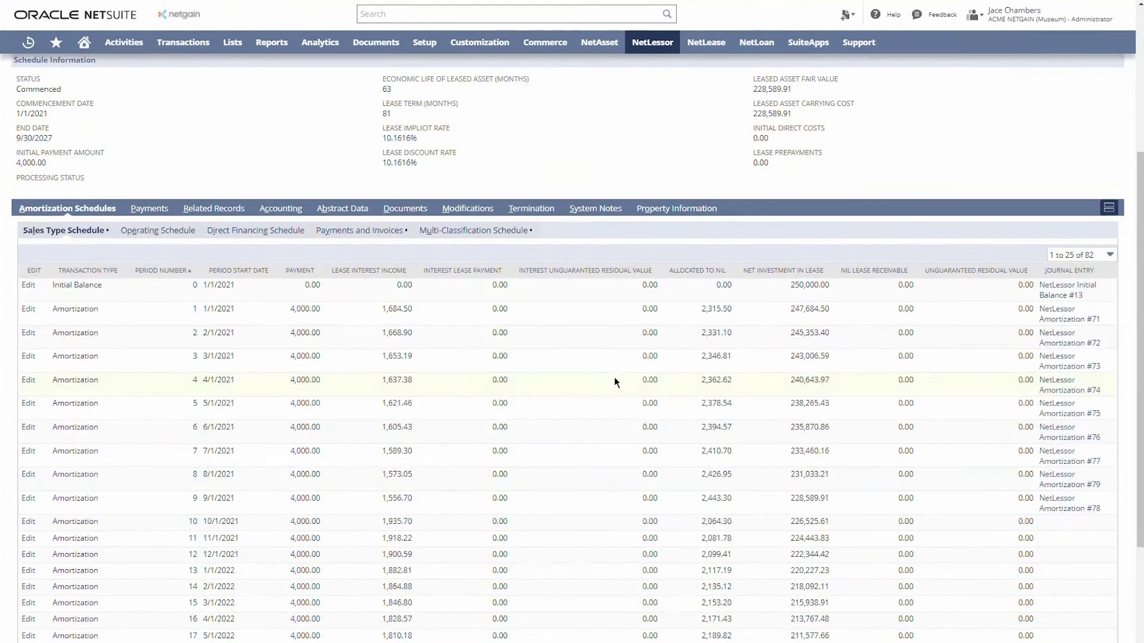
left_click(1087, 256)
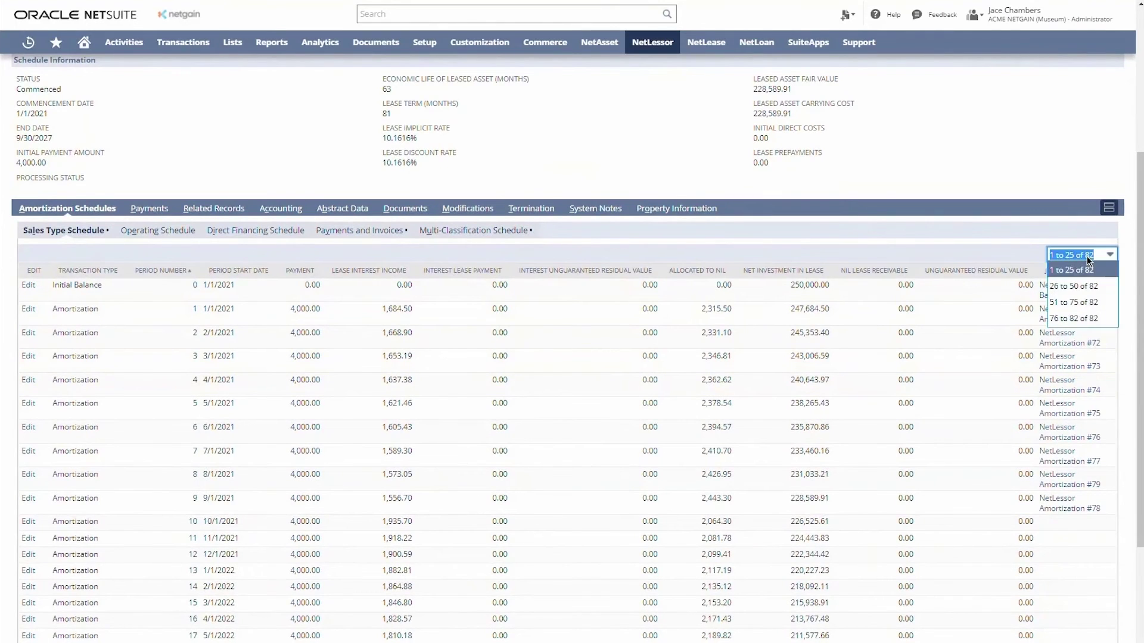
left_click(1080, 322)
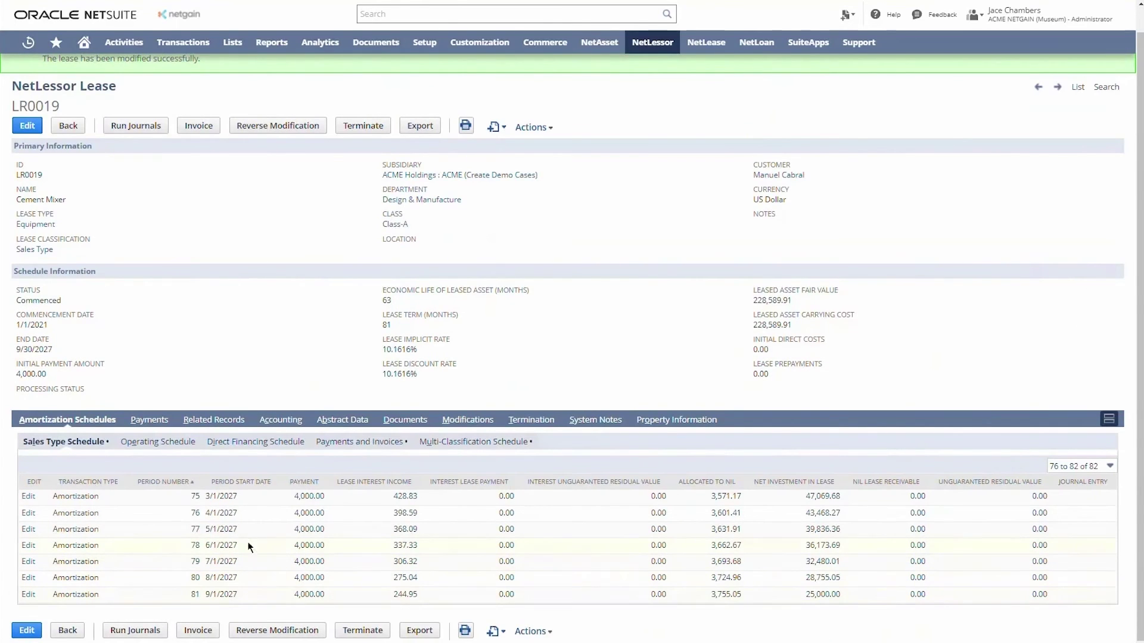
left_click(1092, 467)
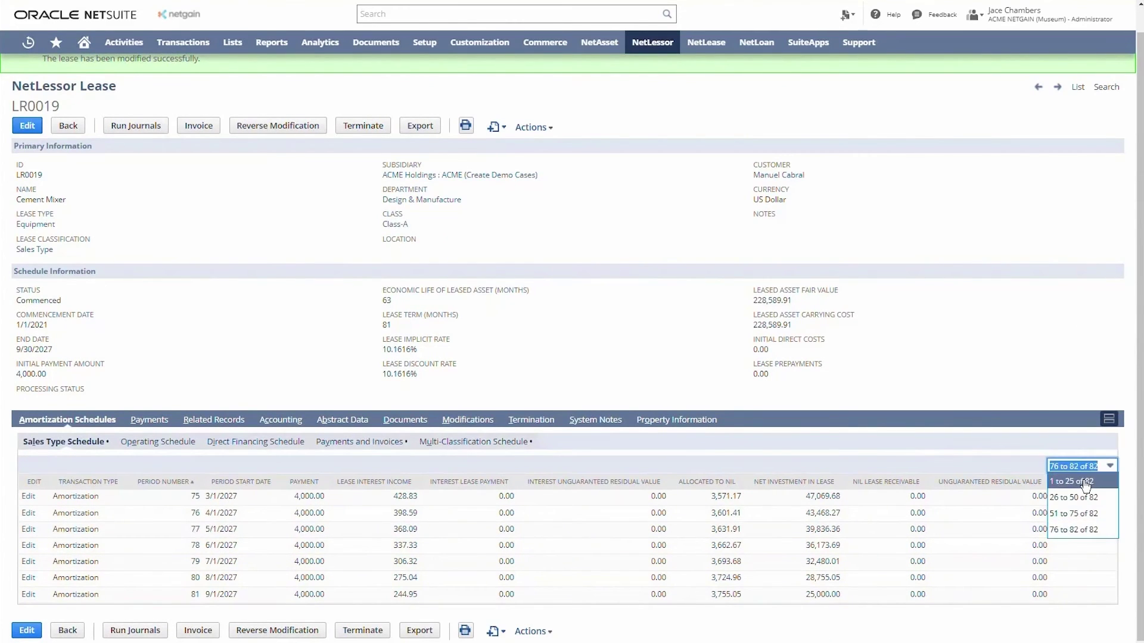
left_click(1075, 481)
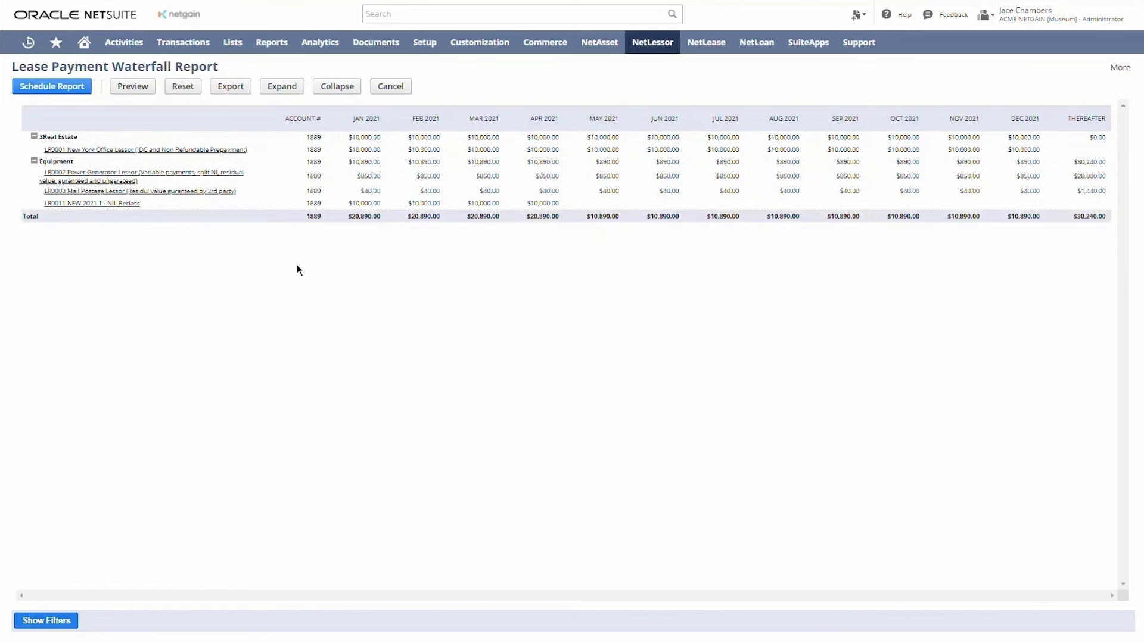
Show the filter options of the Lease Payment Waterfall Report.
left_click(57, 621)
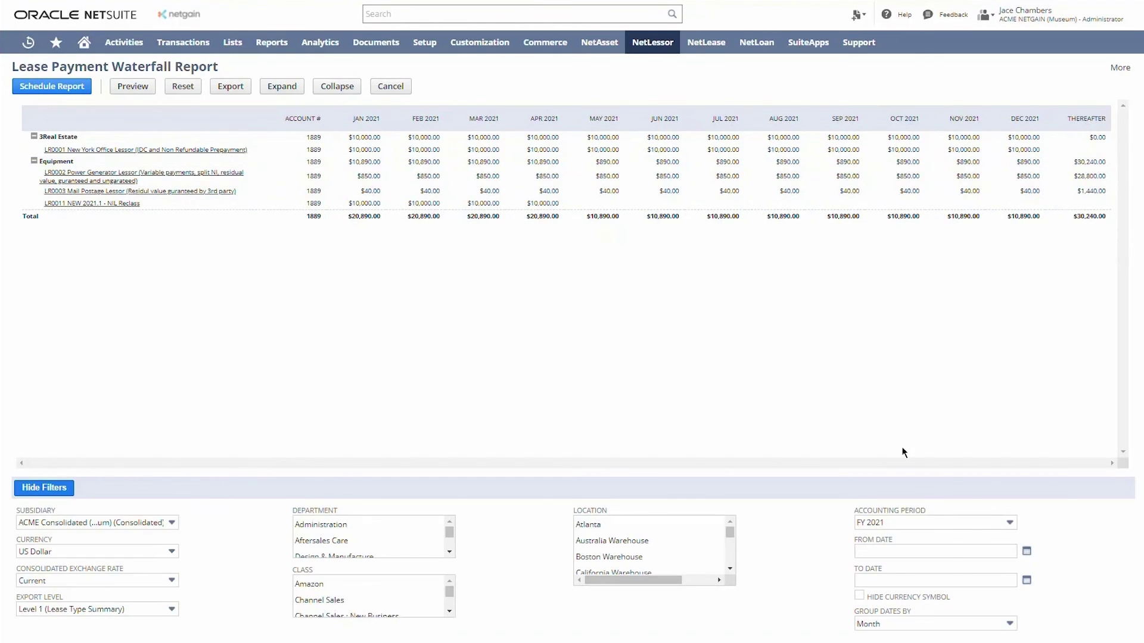